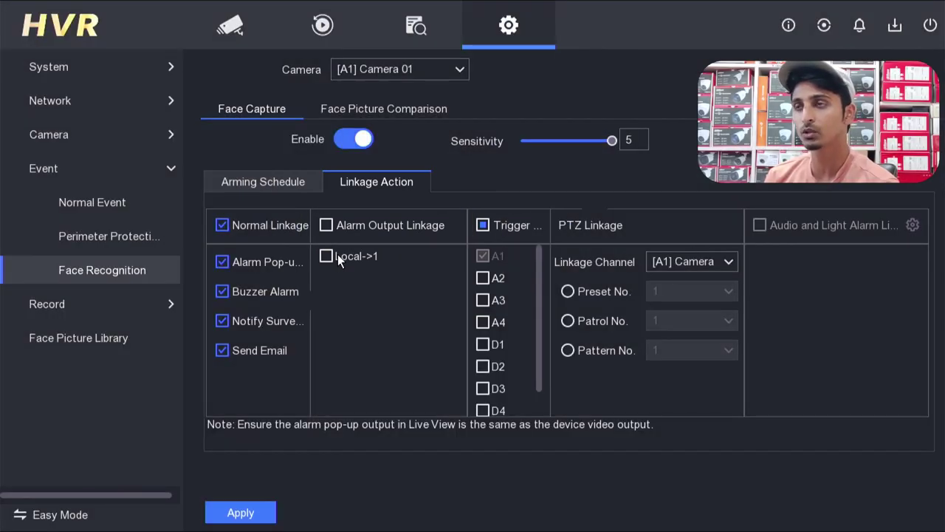
- Turn off all Normal Linkage actions for Camera 01's face capture and apply the settings
click(336, 255)
click(336, 255)
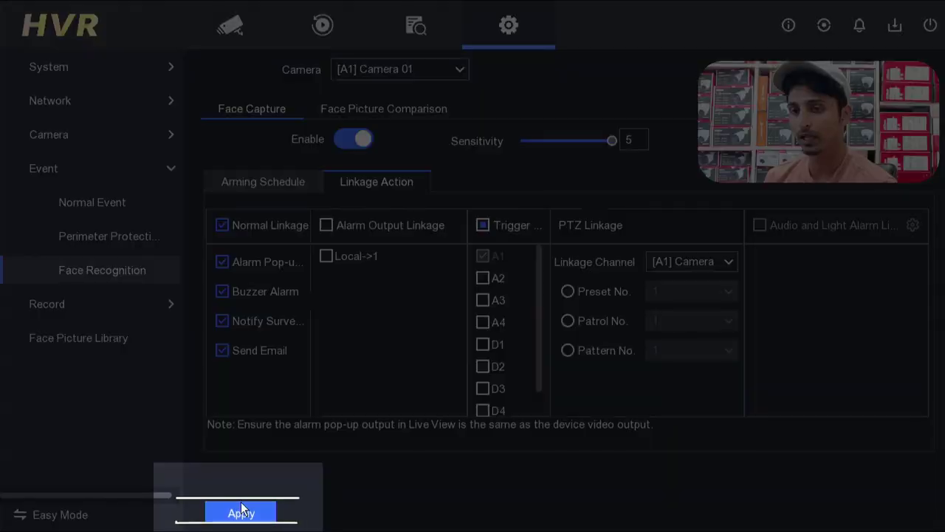
click(241, 510)
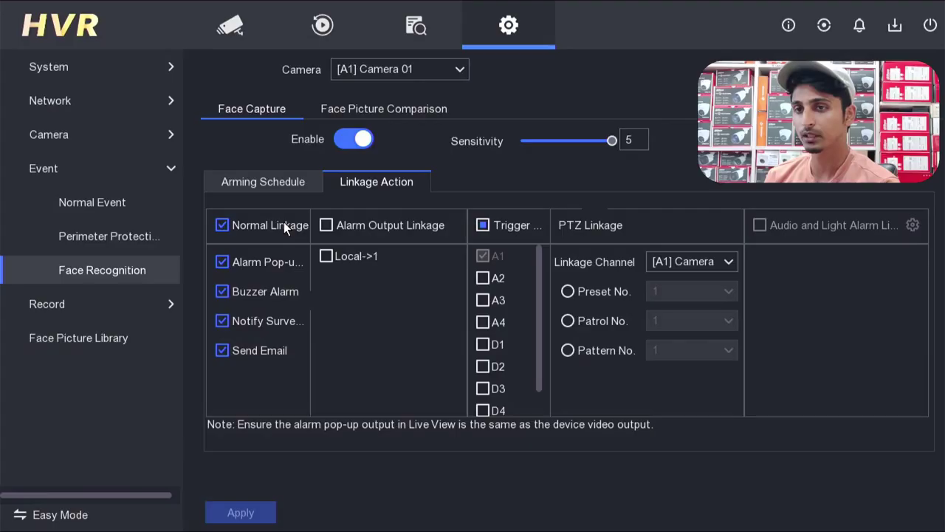
click(283, 223)
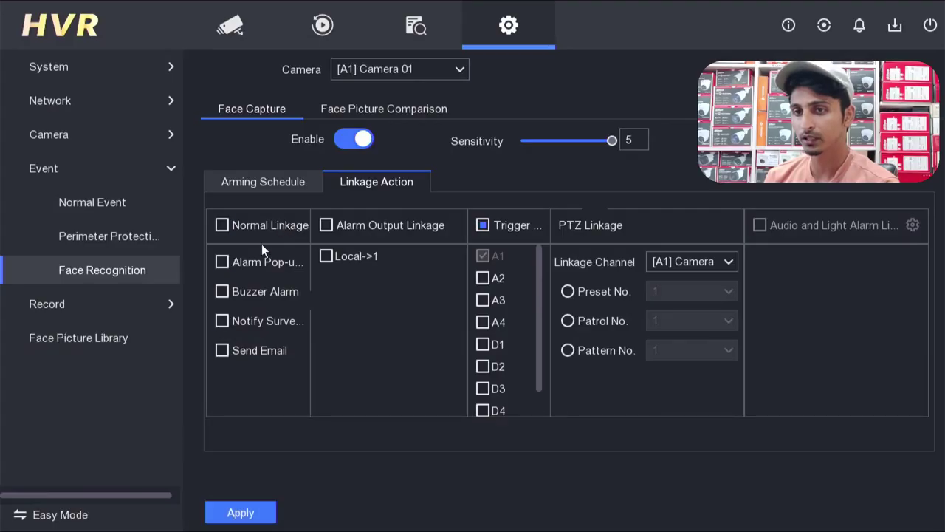
click(240, 510)
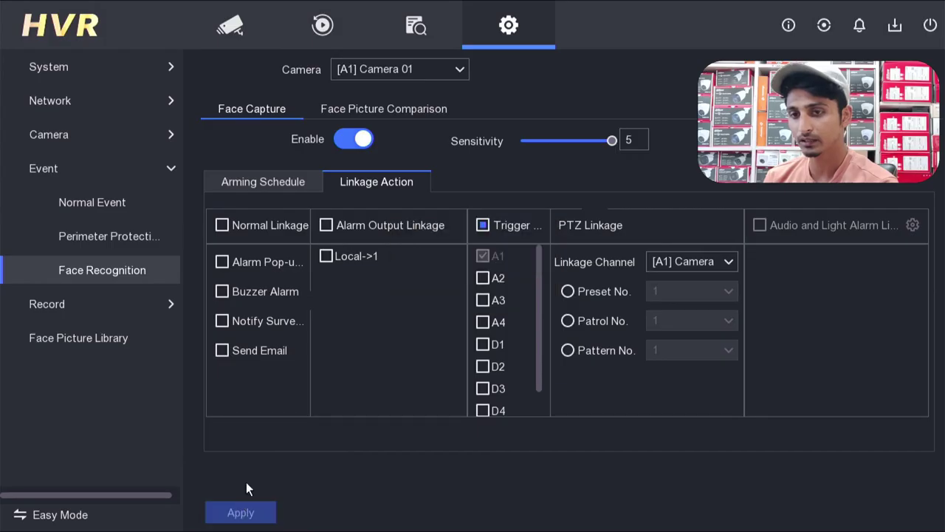
- Try to enable Face Picture Comparison for Camera 01
click(366, 105)
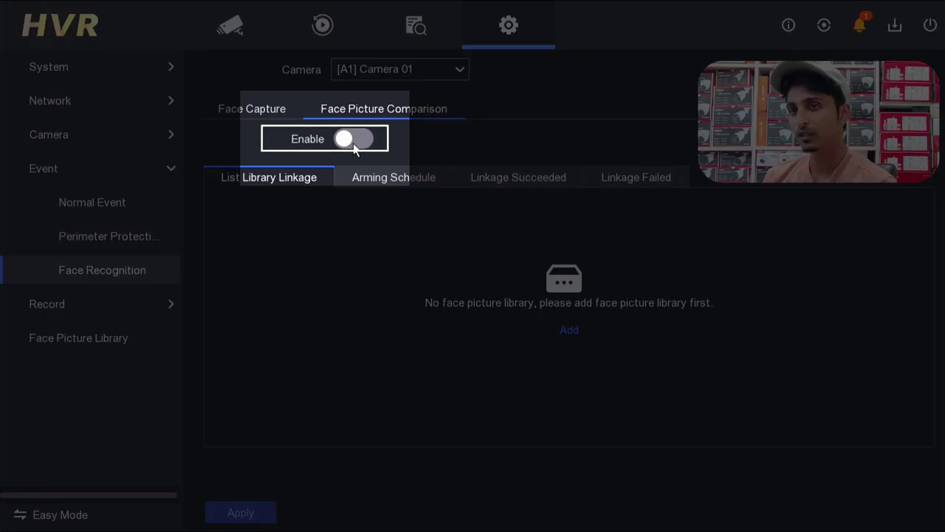
click(354, 144)
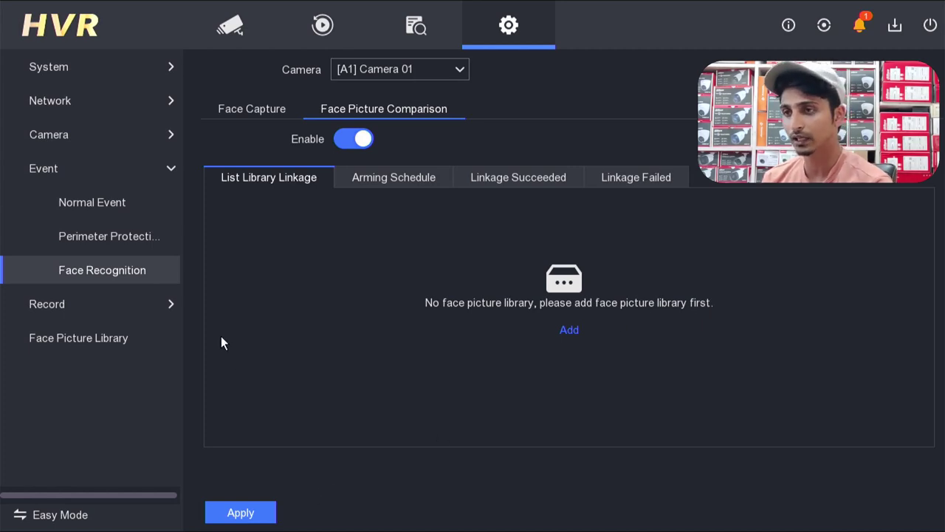
click(127, 271)
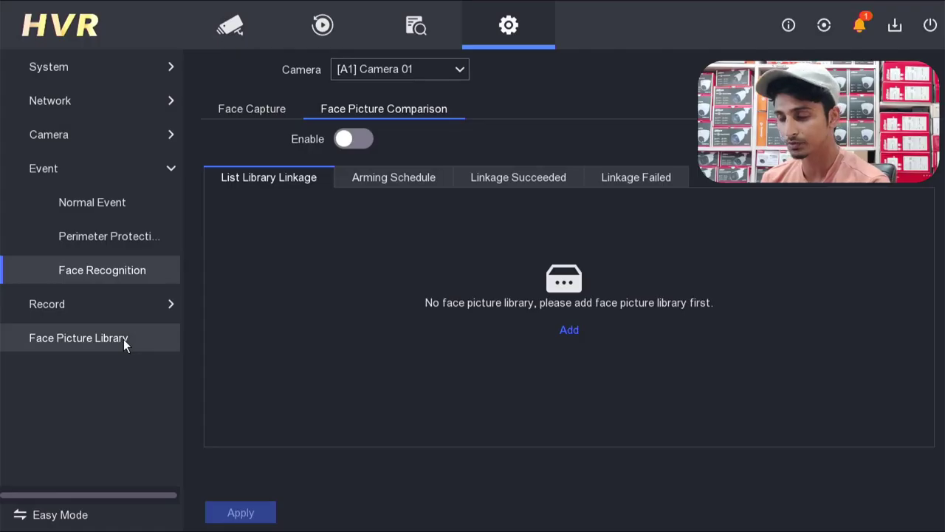
- Open the Face Picture Library and confirm permission by entering the admin password
click(123, 339)
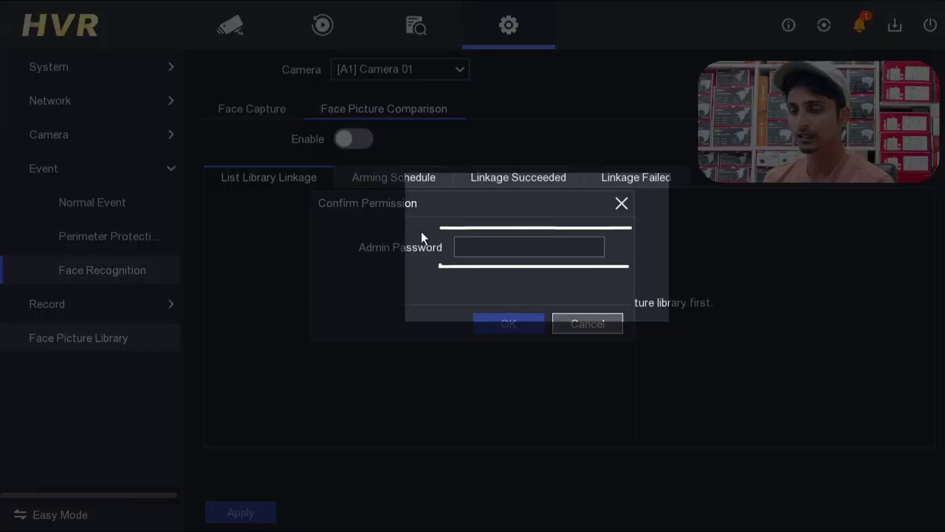
click(460, 248)
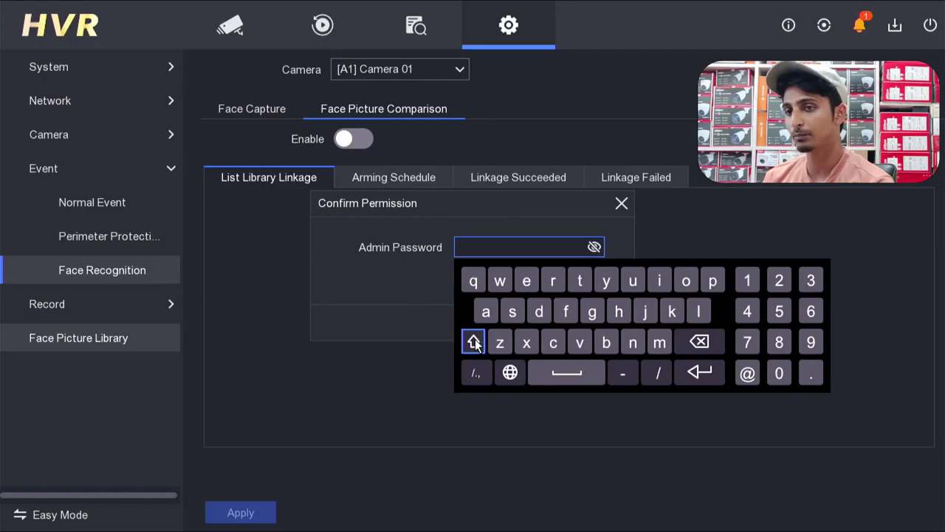
click(487, 313)
click(537, 311)
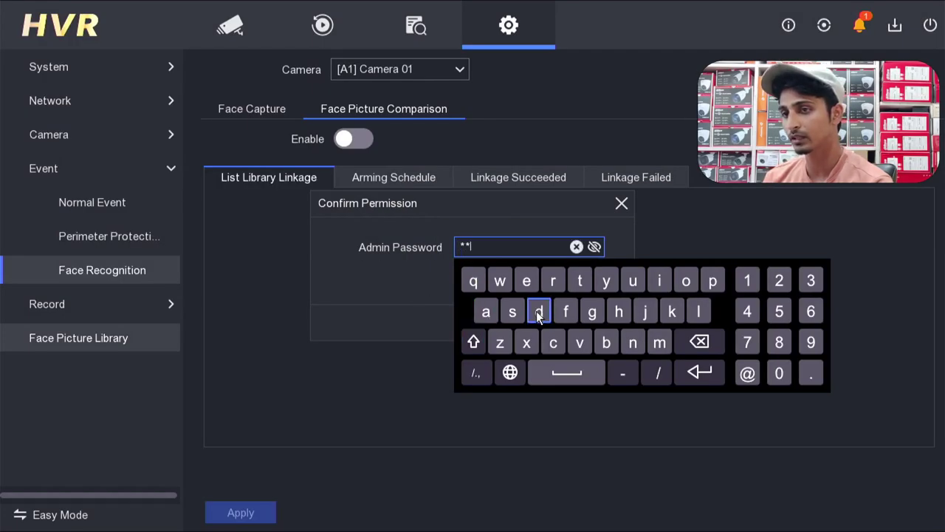
click(658, 342)
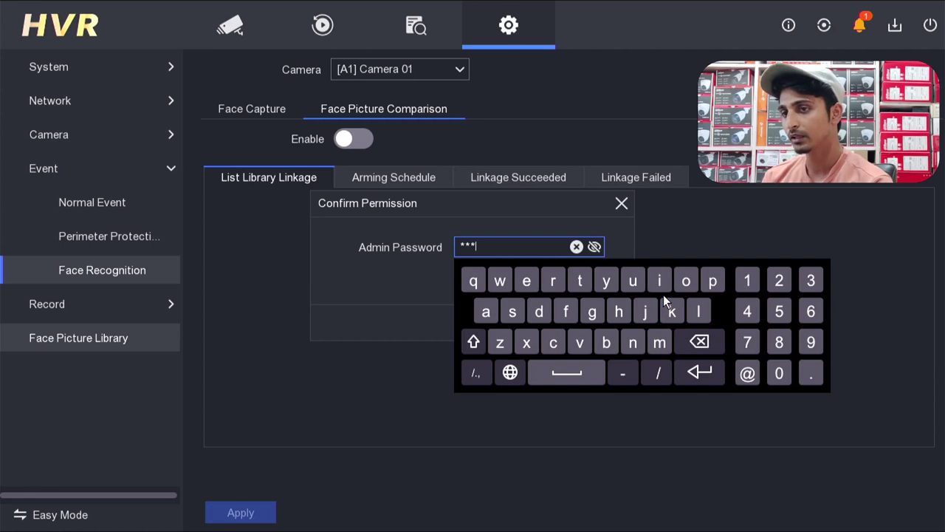
click(632, 343)
click(748, 281)
click(779, 281)
click(811, 281)
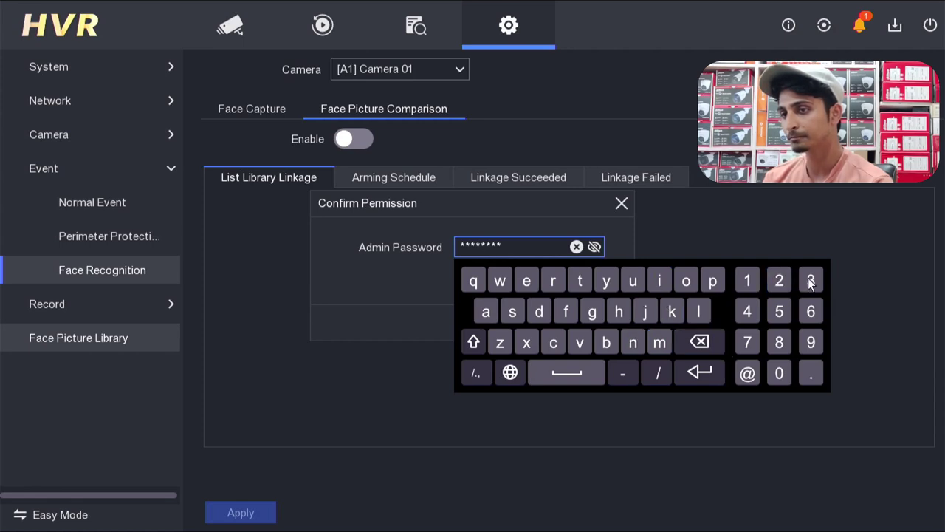
click(810, 280)
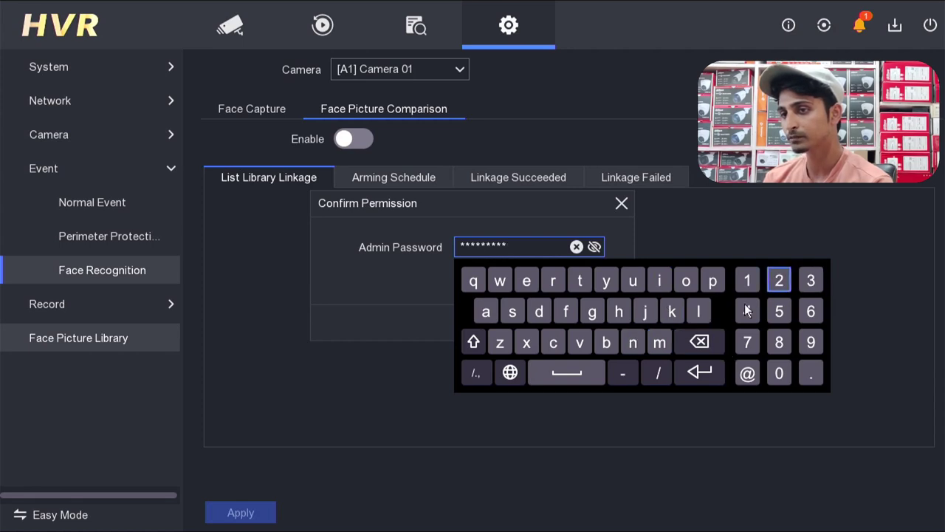
click(698, 372)
click(492, 322)
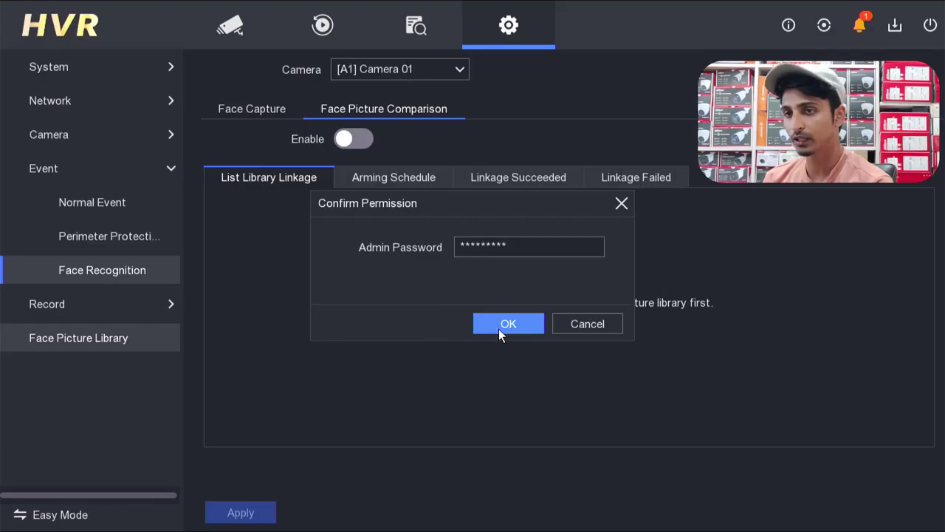
click(499, 329)
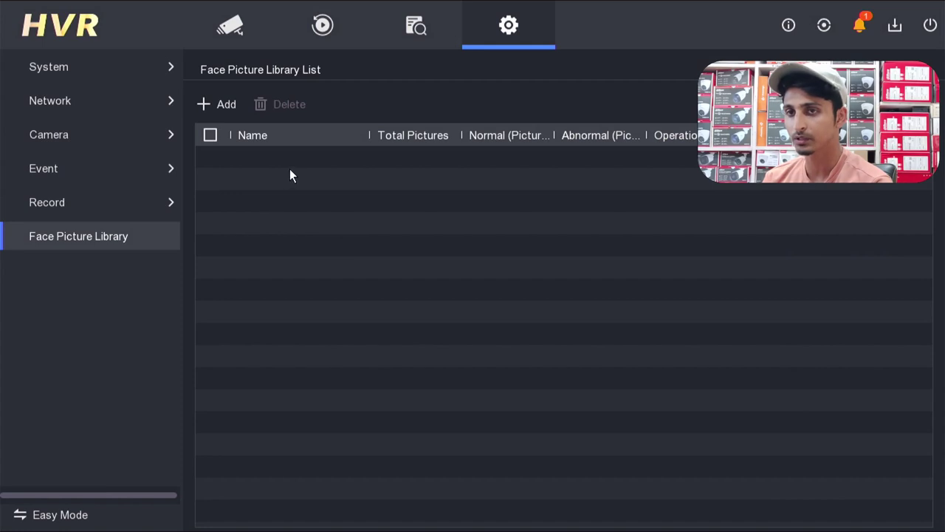
- Add a face picture library named "selected"
click(214, 103)
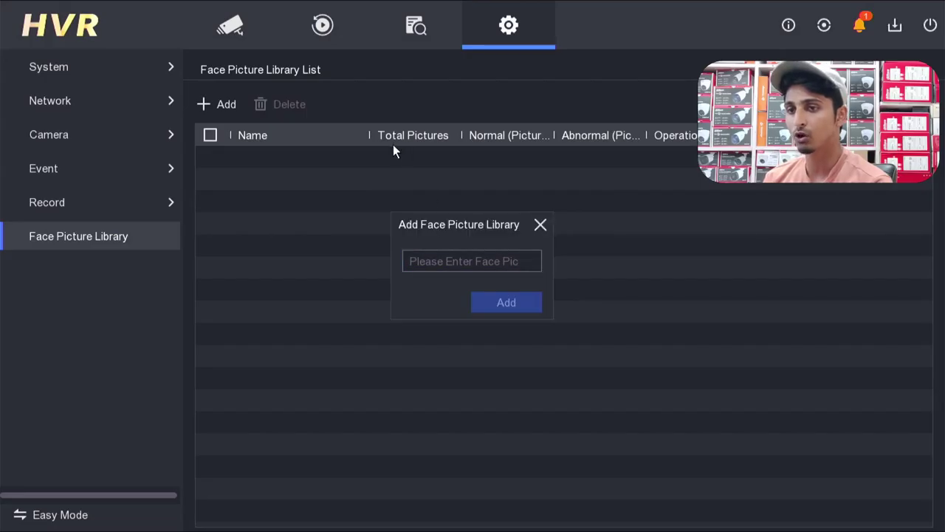
click(447, 261)
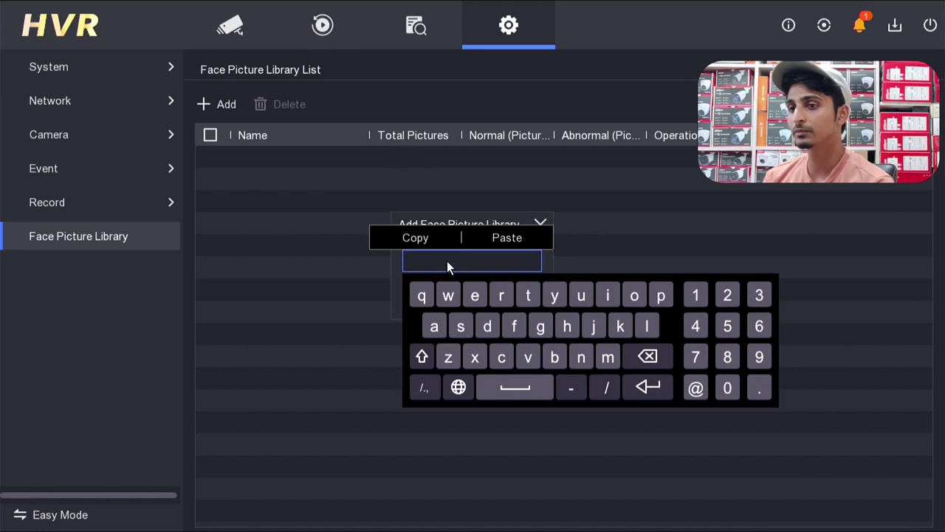
click(461, 325)
click(474, 296)
click(647, 325)
click(475, 297)
click(502, 358)
click(528, 295)
click(474, 295)
click(485, 326)
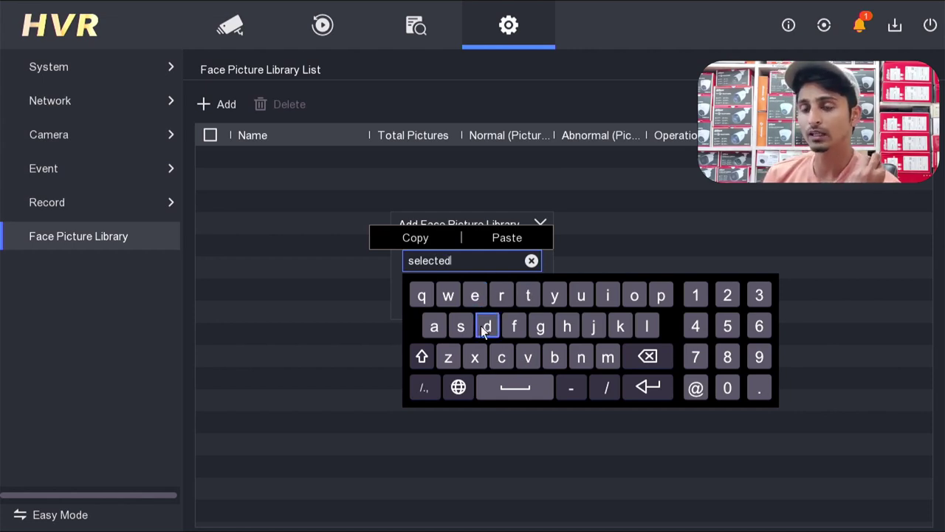
right_click(476, 324)
click(533, 310)
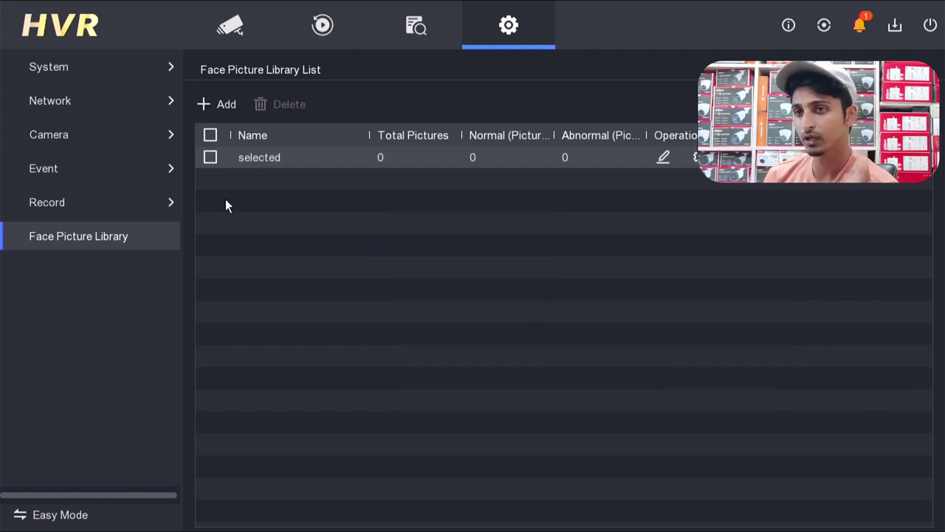
- Rename the "selected" face picture library to "my shop"
click(664, 156)
right_click(465, 261)
click(648, 357)
click(608, 357)
click(554, 295)
text(hop)
key(Return)
click(523, 305)
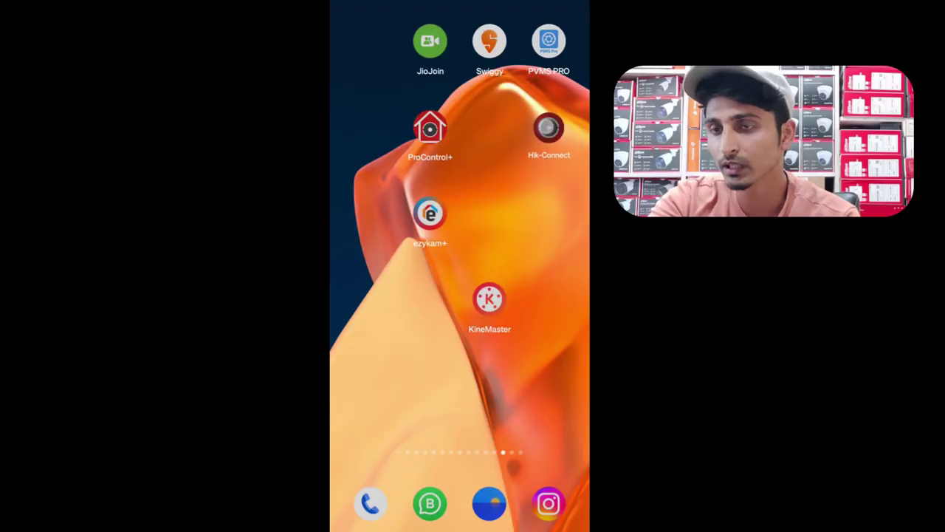
- Switch to the Hik-Connect phone app and open the "my shop" library in the iDS-7204HQHI-M1-FA recorder's Facial Data Management settings
click(549, 129)
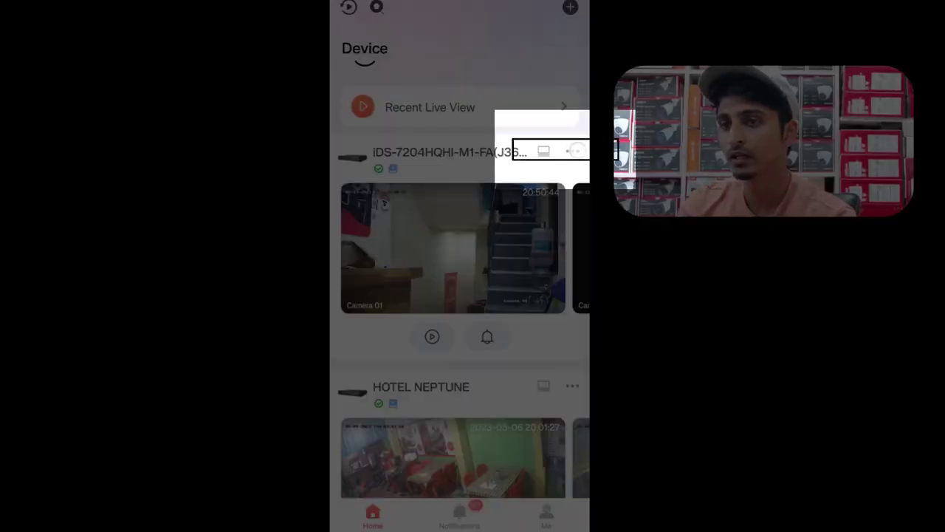
click(573, 152)
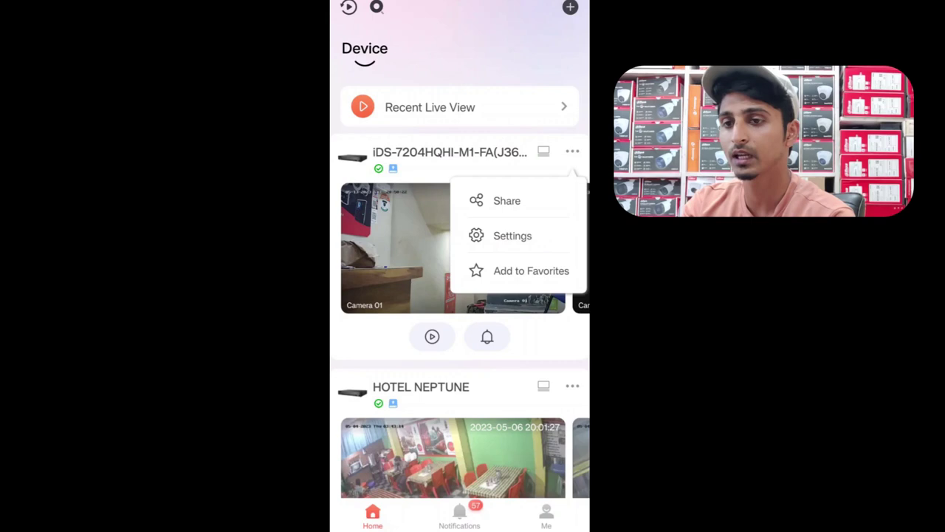
click(513, 236)
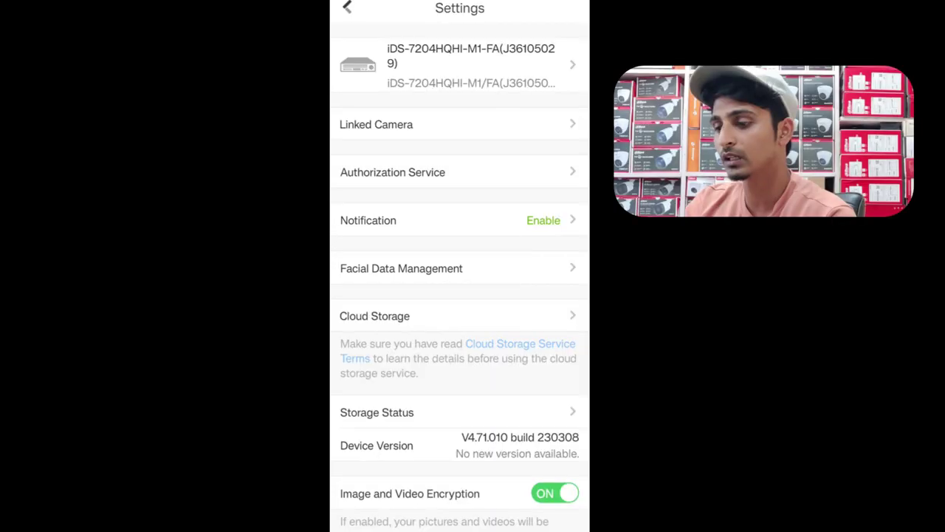
click(401, 269)
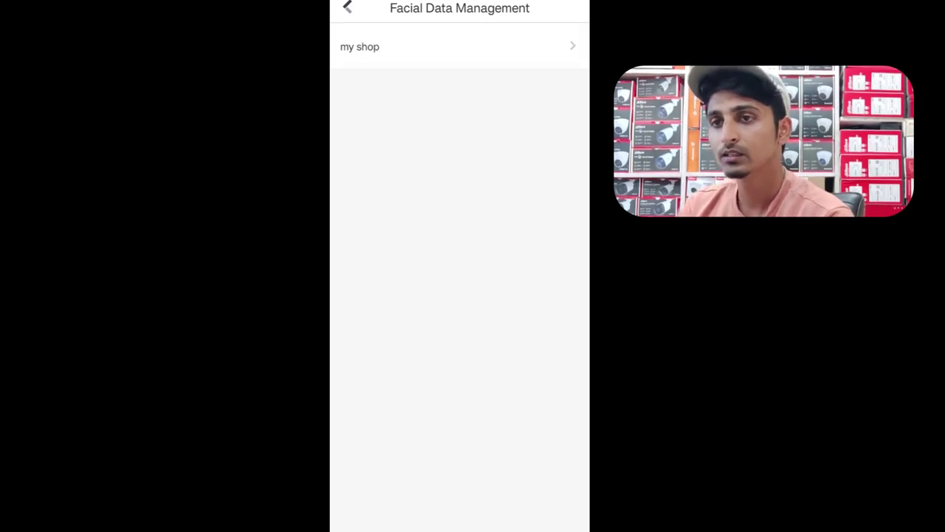
click(359, 47)
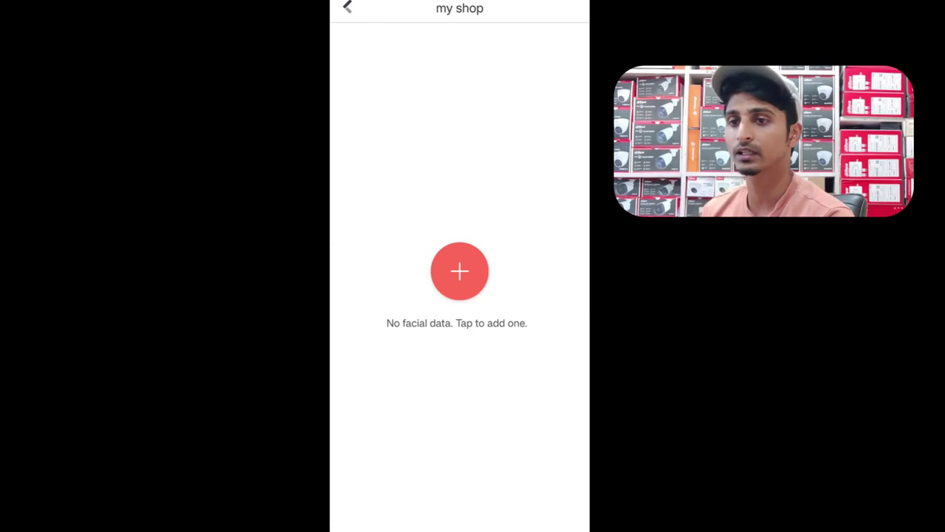
- Capture a front-facing face picture with the phone camera and add it to the "my shop" library
click(460, 270)
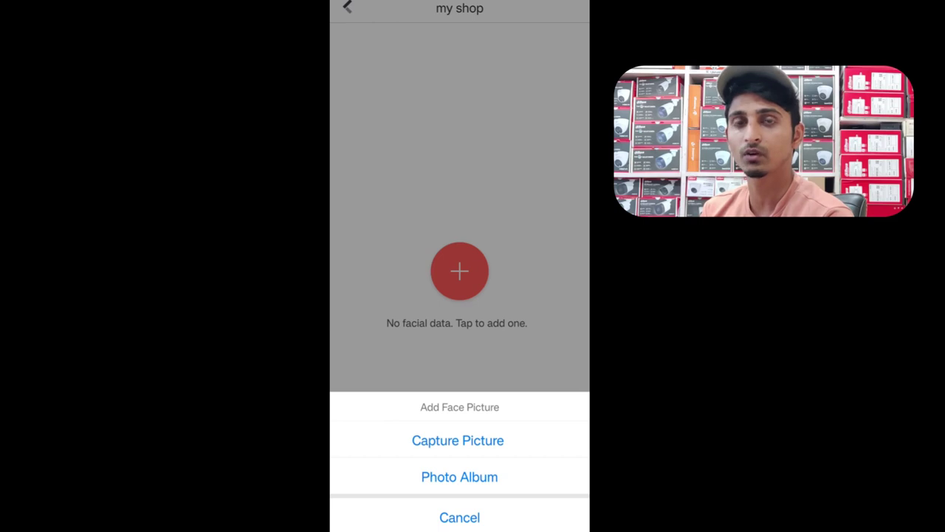
click(485, 437)
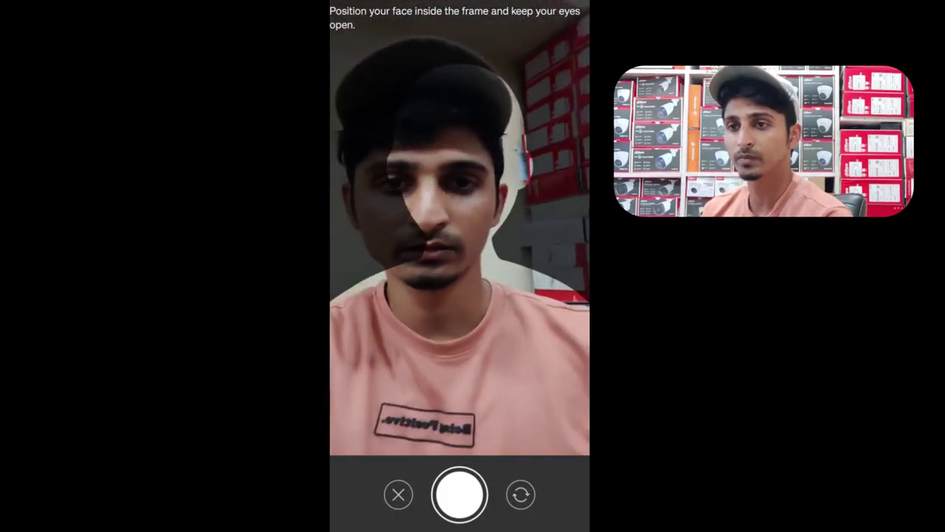
click(459, 494)
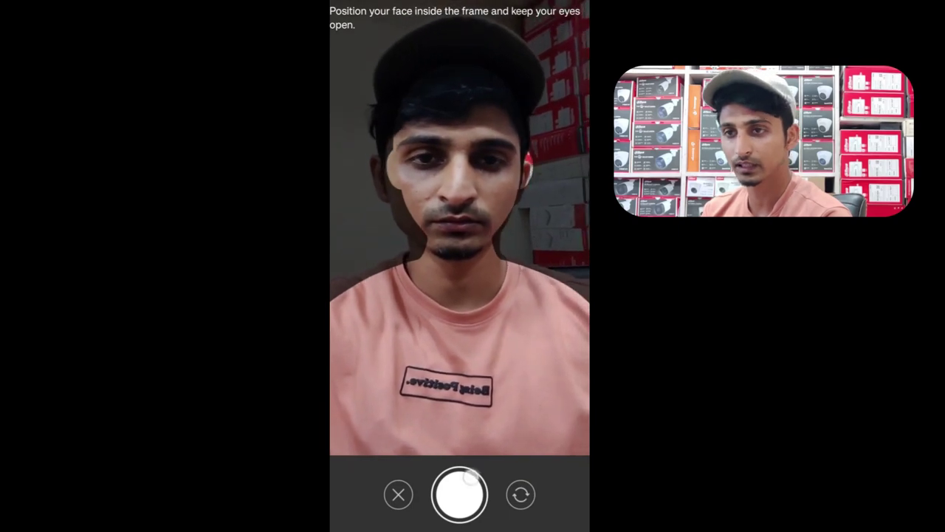
click(538, 495)
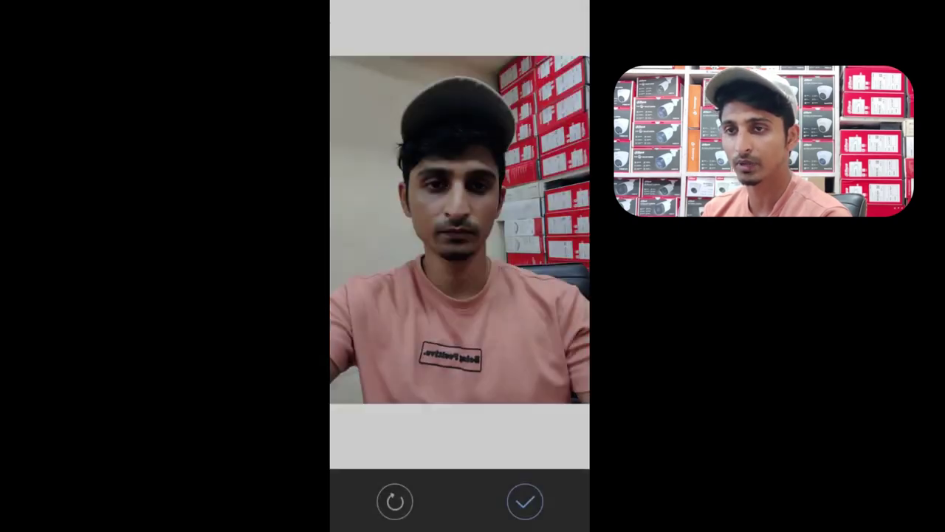
click(459, 285)
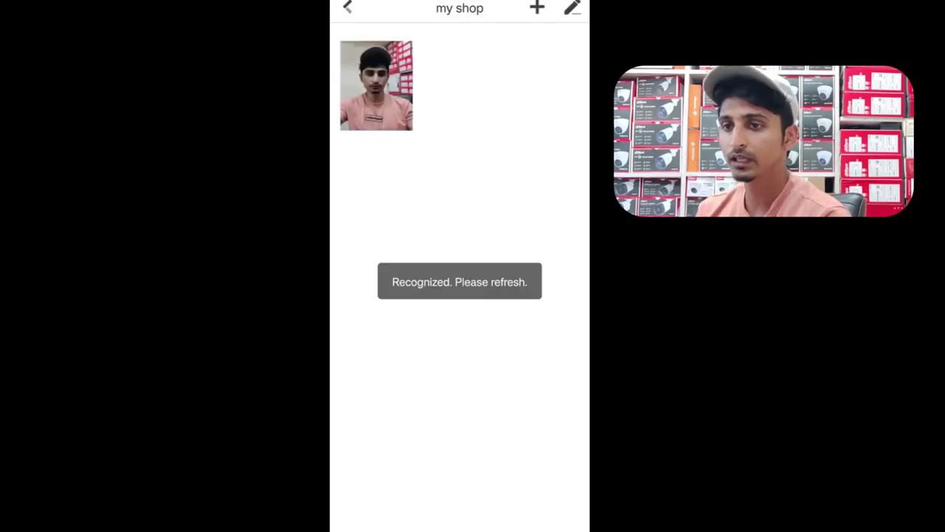
- Capture a second face picture in side profile and submit it to the "my shop" library
click(537, 7)
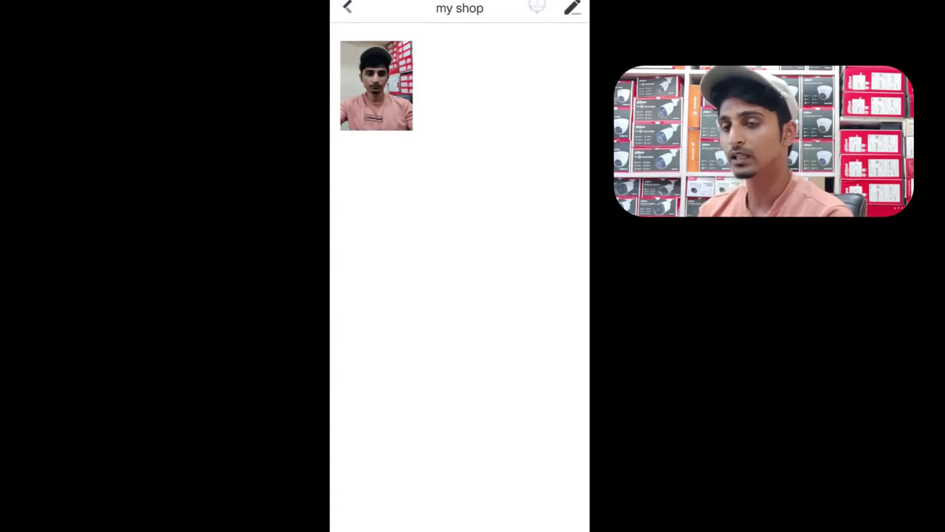
click(458, 440)
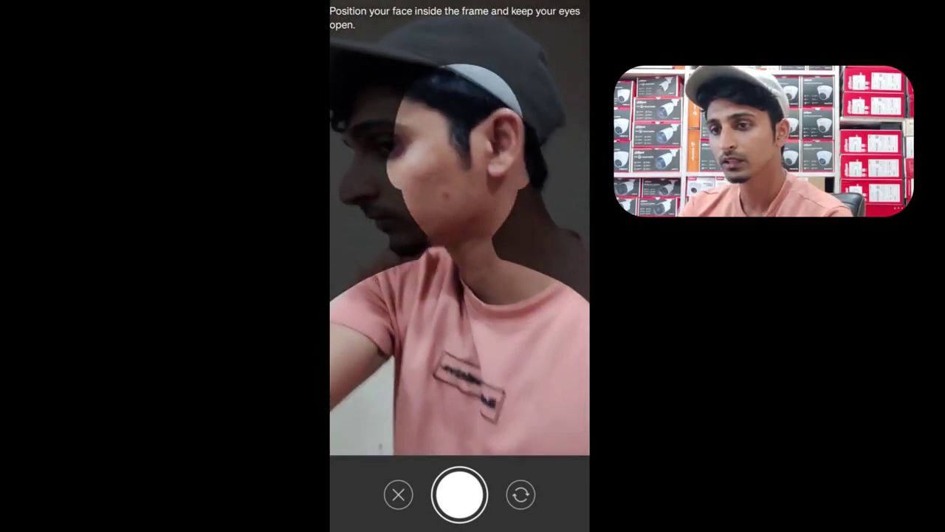
click(459, 494)
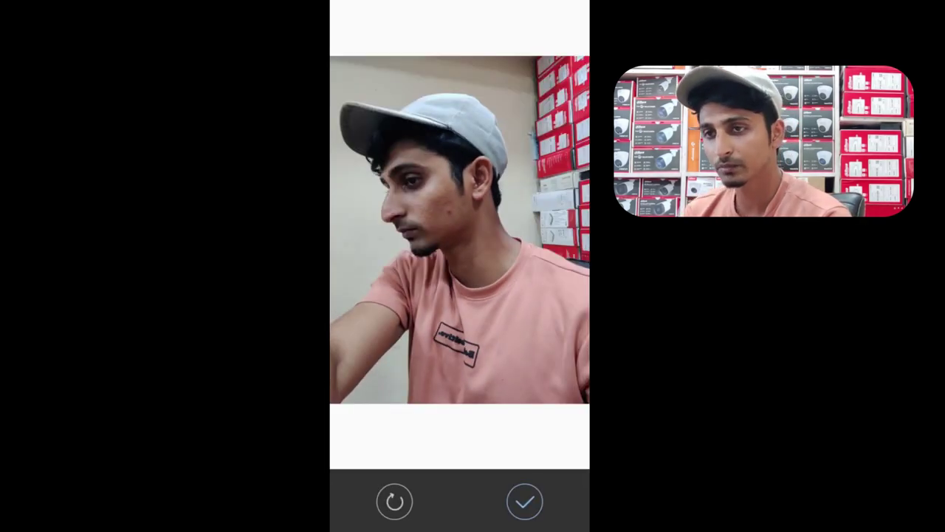
click(525, 501)
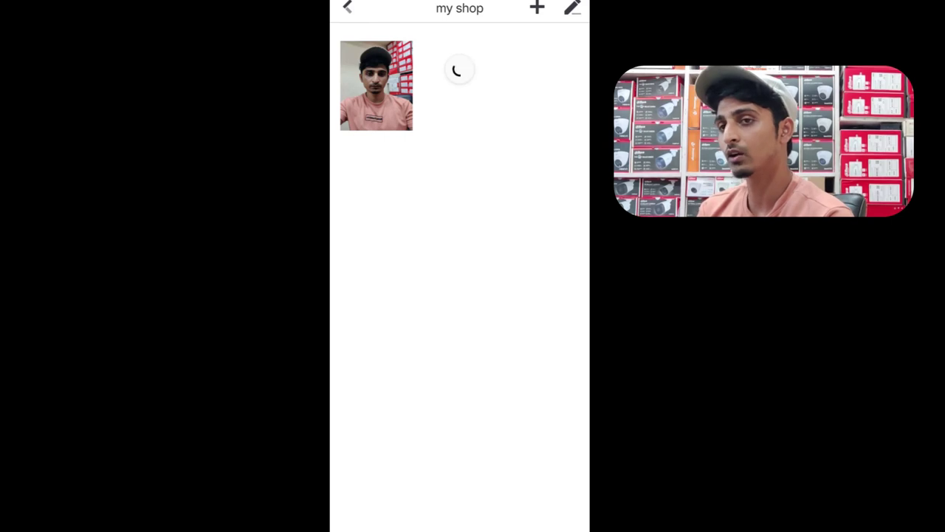
- Capture a third face picture facing the opposite side with the phone camera and submit it to the "my shop" library
click(537, 7)
click(501, 439)
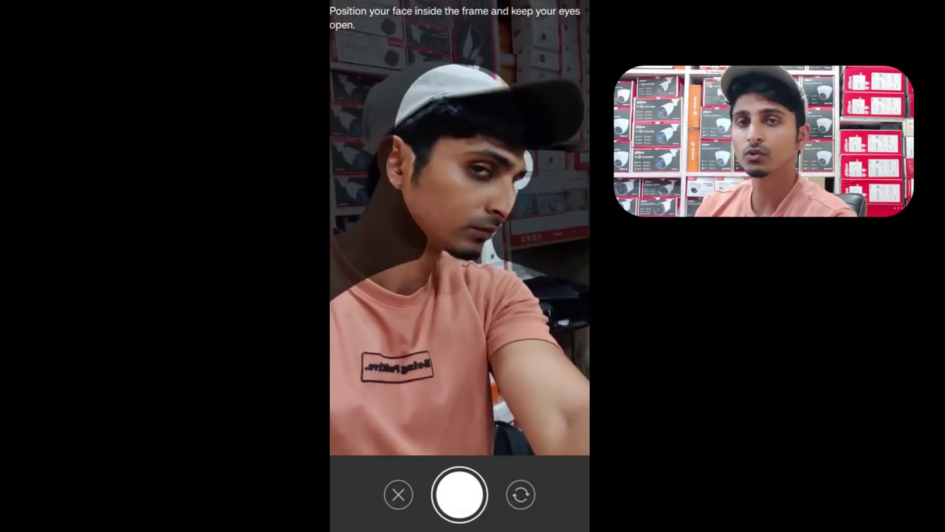
click(459, 494)
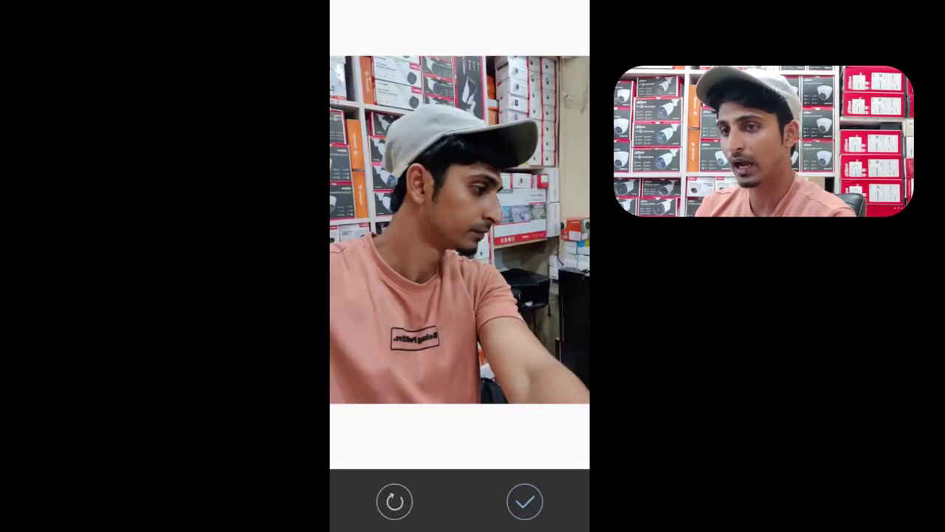
click(524, 501)
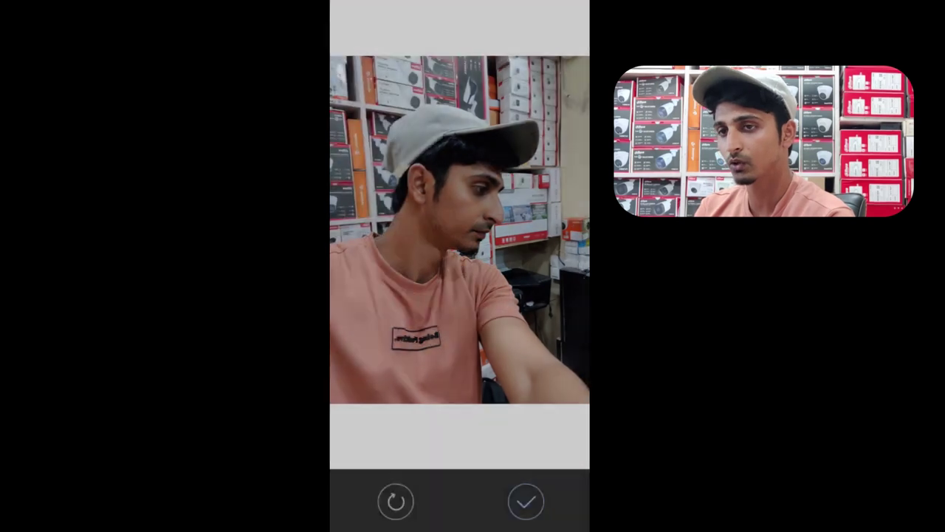
click(473, 284)
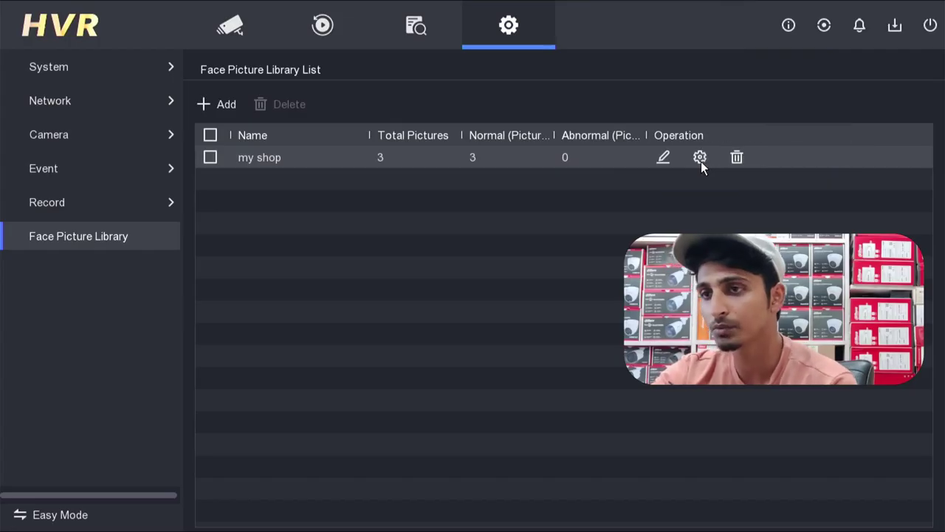
- Switch to the recorder's "my shop" library, view the dialogs for adding a person and importing a picture, and close them without importing
click(701, 158)
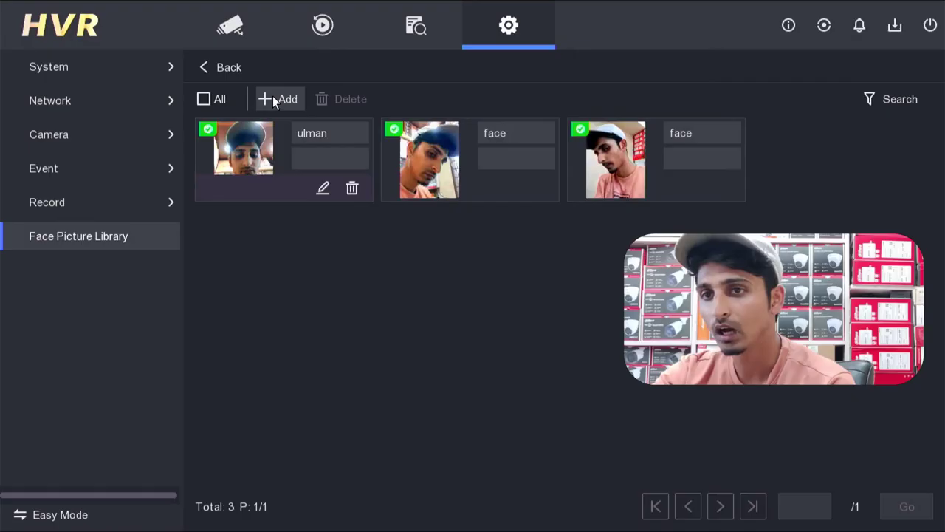
click(273, 98)
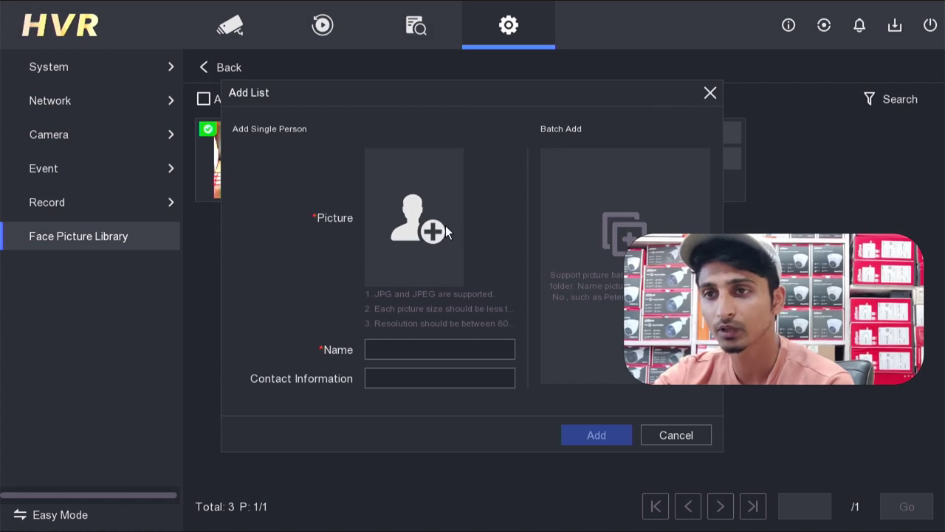
click(446, 231)
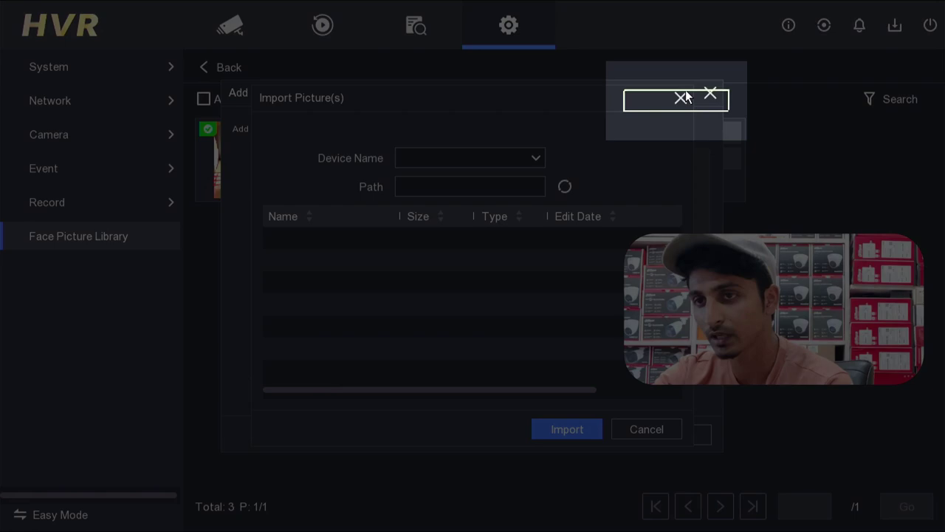
click(680, 98)
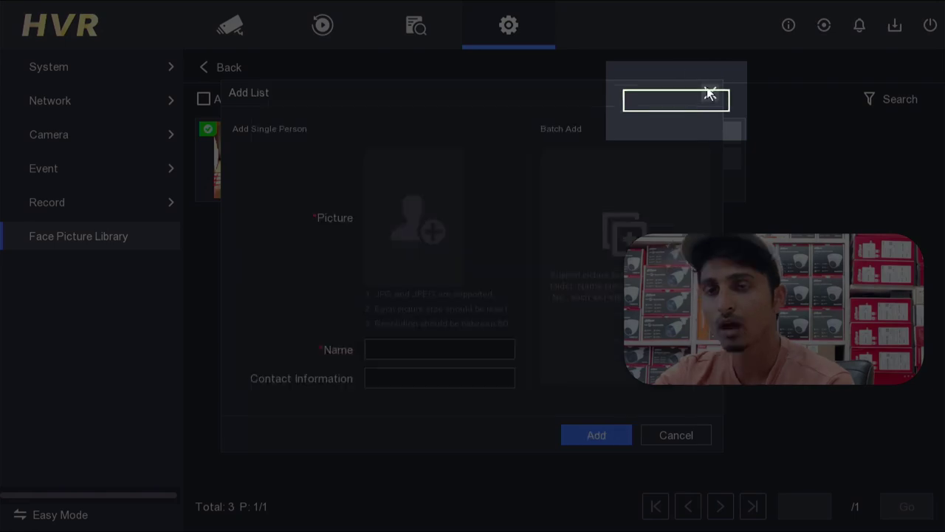
click(709, 93)
- View the name and contact information details of the first face picture in the library, and close them without changes
mouse_move(337, 179)
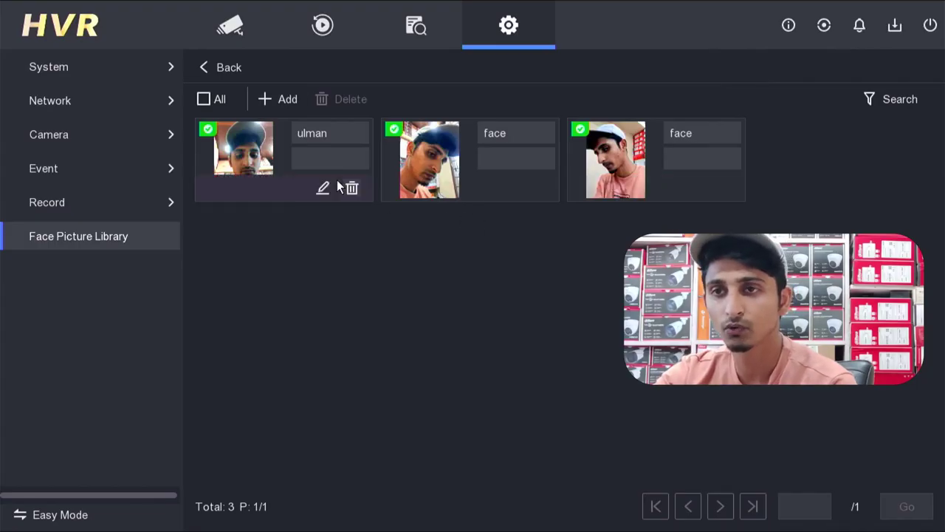
click(298, 163)
click(353, 131)
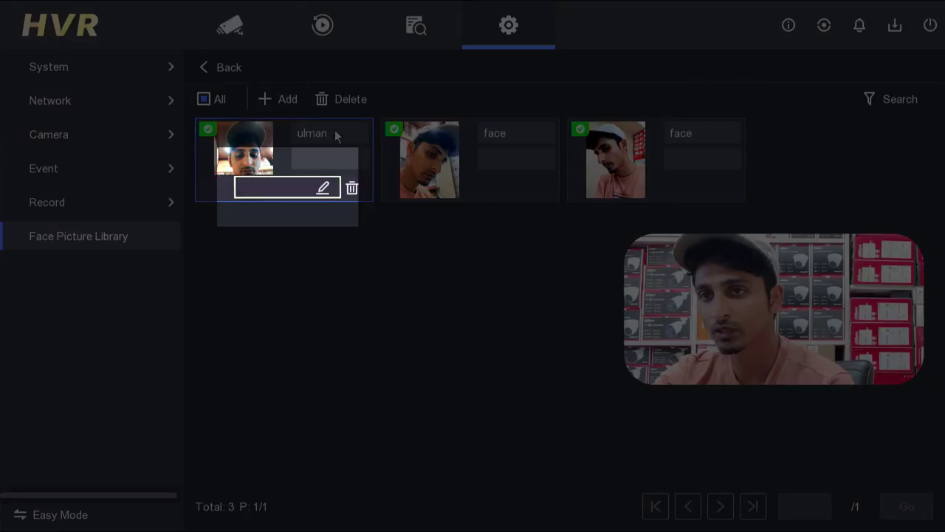
click(336, 136)
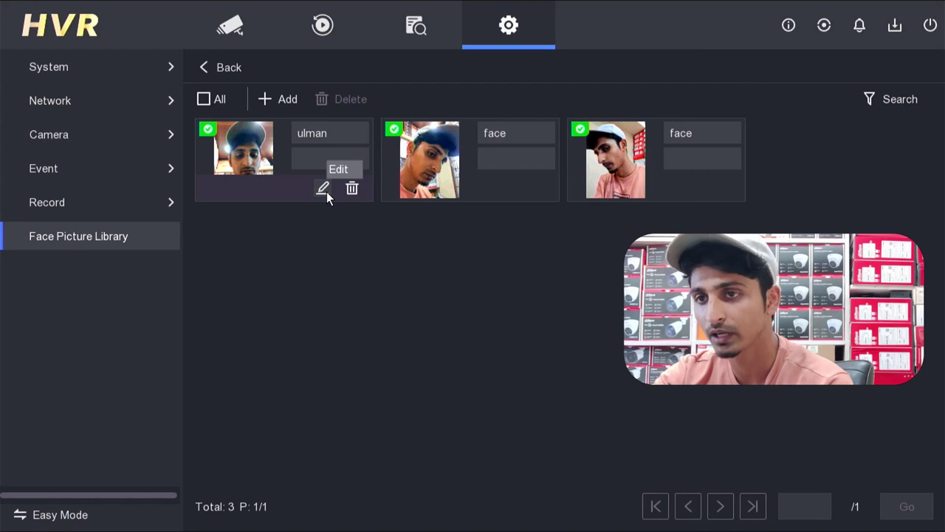
click(325, 192)
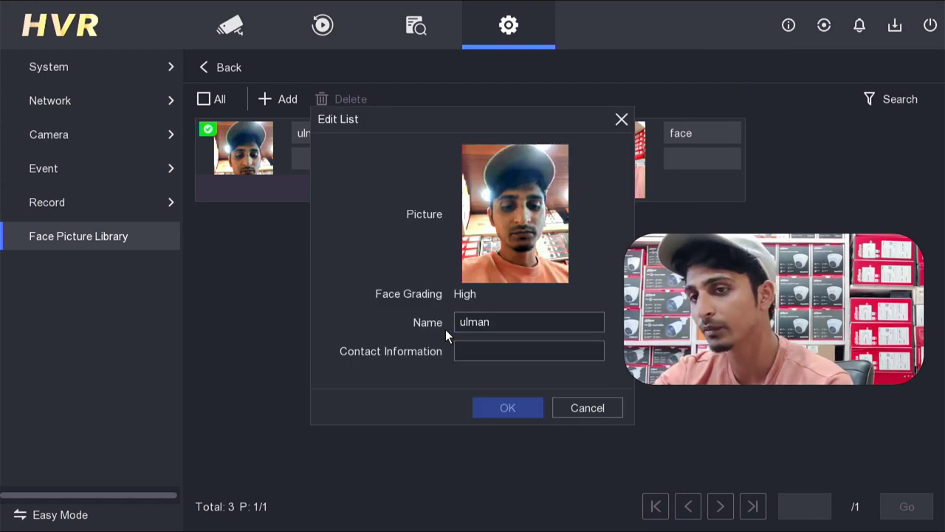
click(522, 322)
click(412, 390)
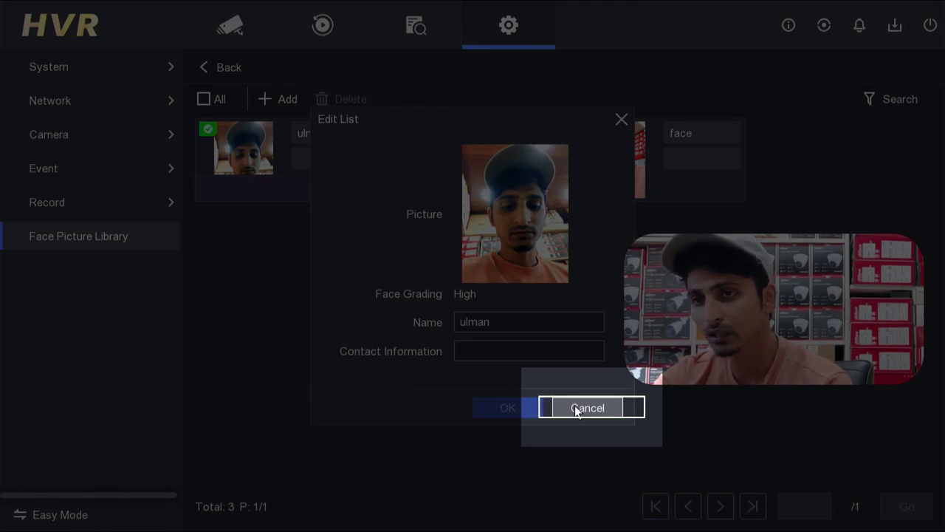
click(575, 405)
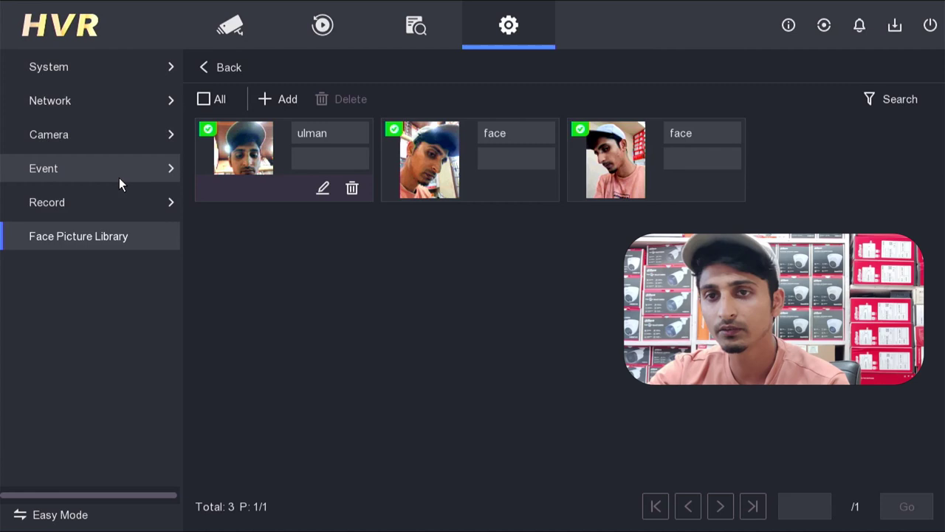
- Open the Linkage Succeeded settings of Face Picture Comparison for Camera 01 in the Face Recognition event
click(119, 177)
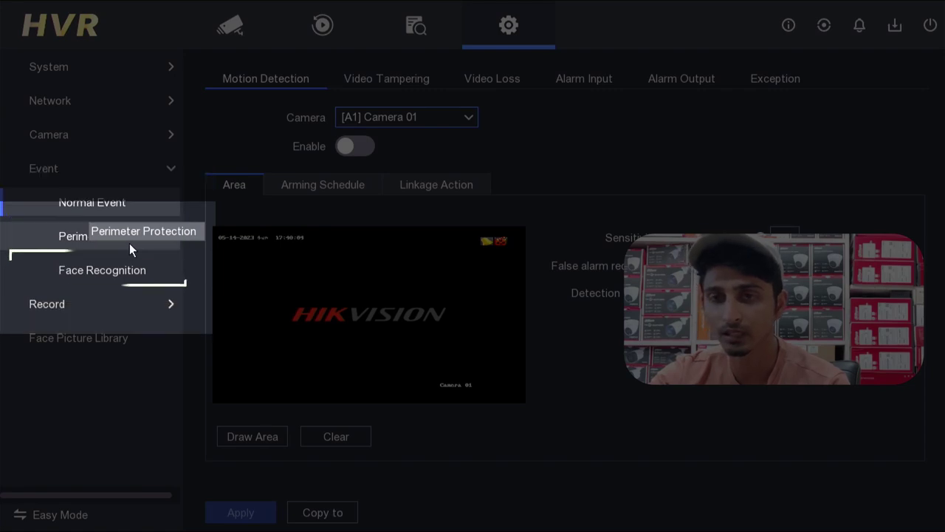
click(124, 271)
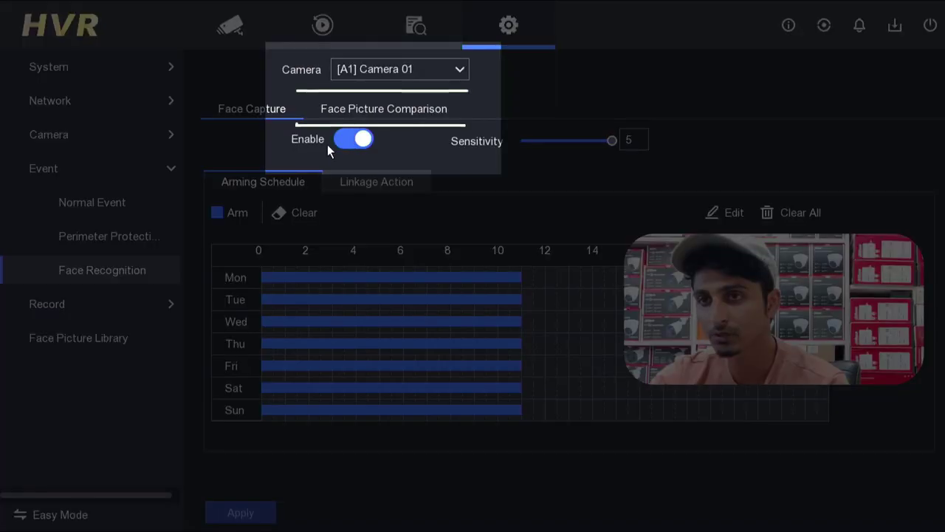
click(366, 109)
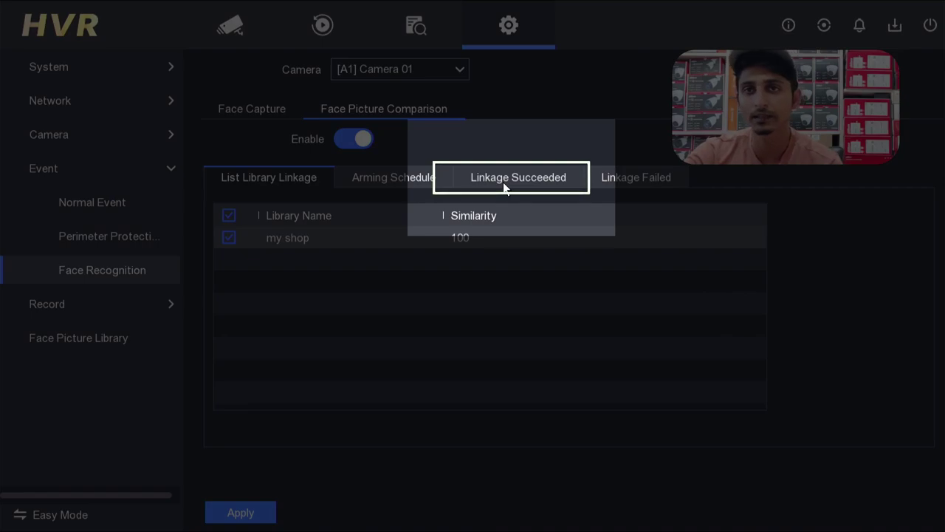
click(503, 181)
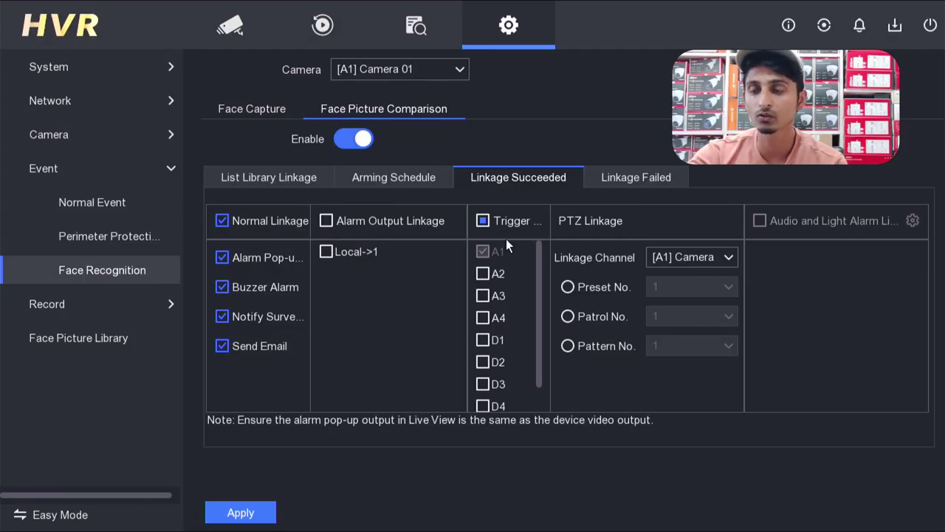
- Try adding A2 and A4 as trigger channels for a successful face picture comparison
click(486, 274)
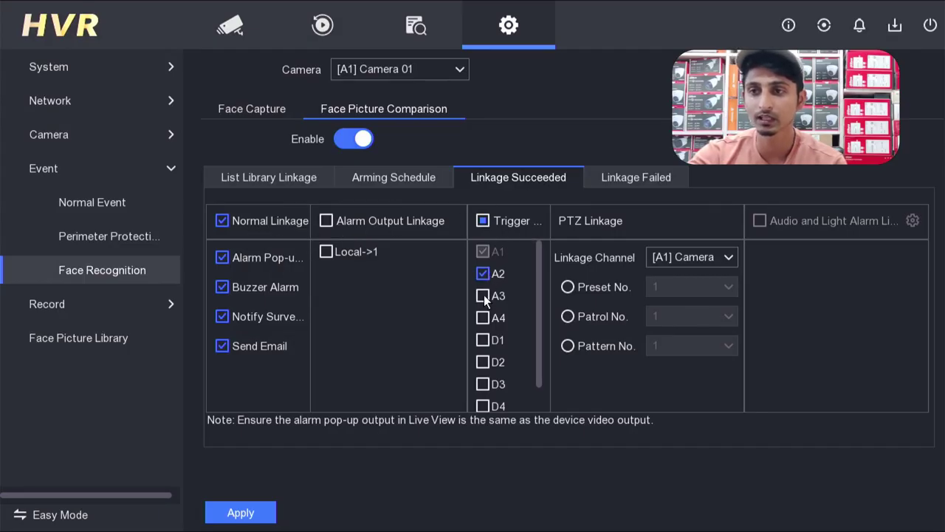
click(485, 318)
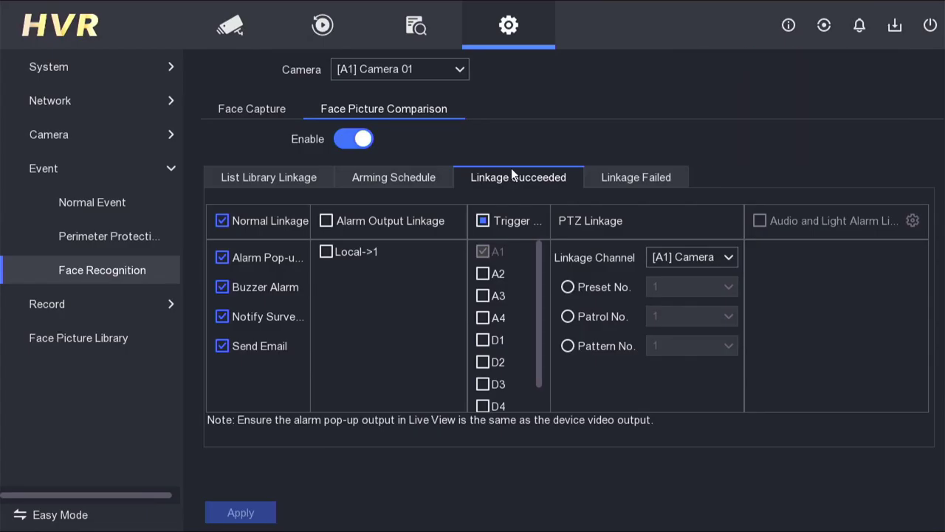
click(238, 34)
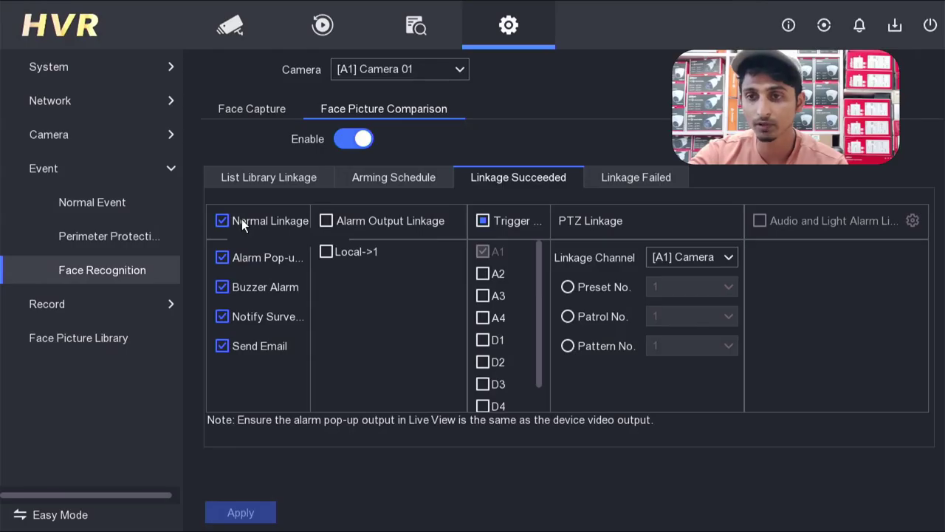
- Disable all Normal Linkage actions for a successful face picture comparison and apply the change
click(242, 219)
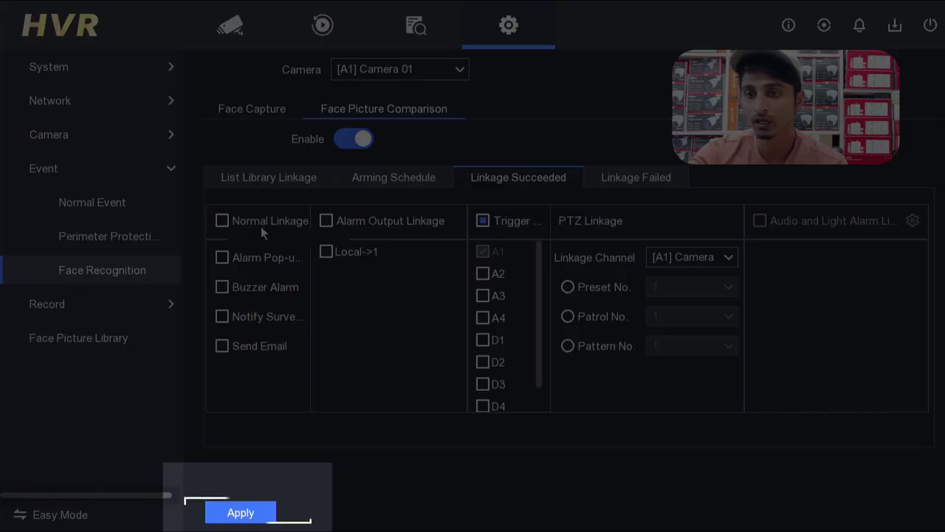
click(241, 514)
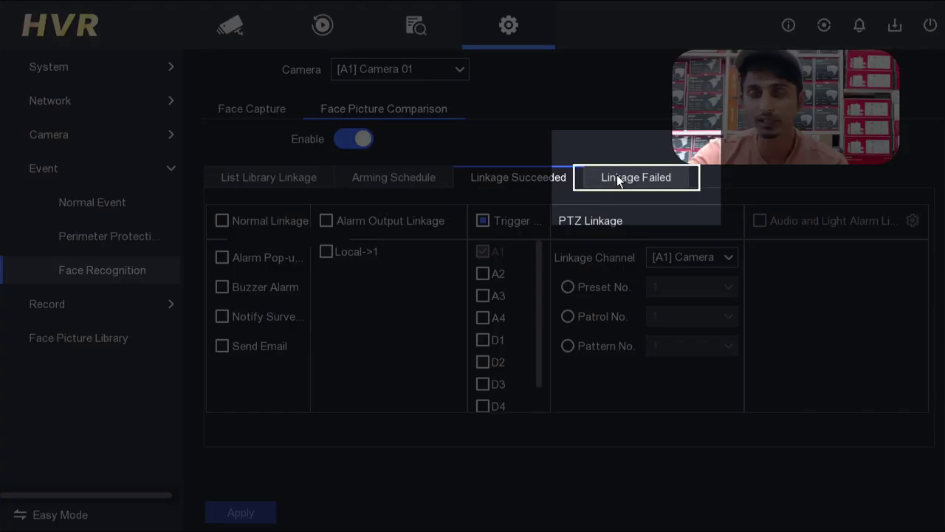
- Enable Send Email, Notify Surveillance Center, Buzzer Alarm and Alarm Pop-up Window for Linkage Failed, and compare them with the Linkage Succeeded settings
click(617, 174)
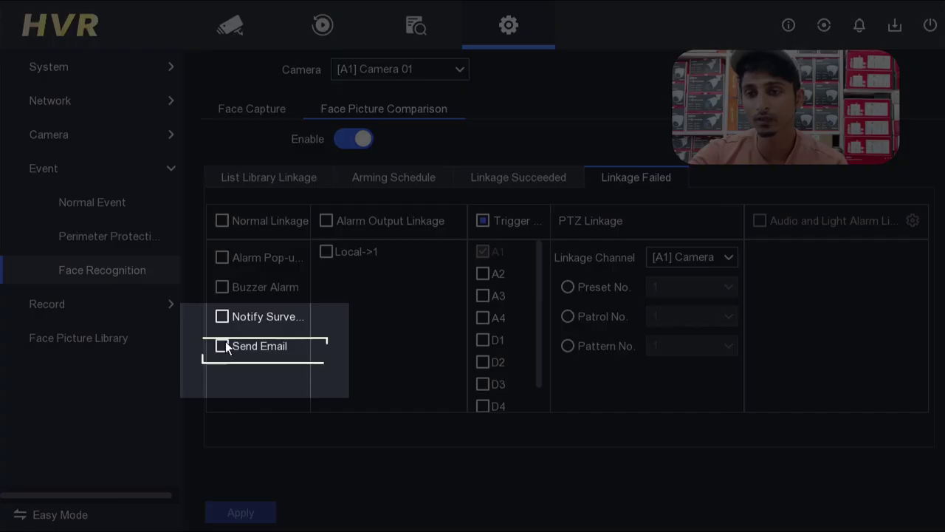
click(224, 345)
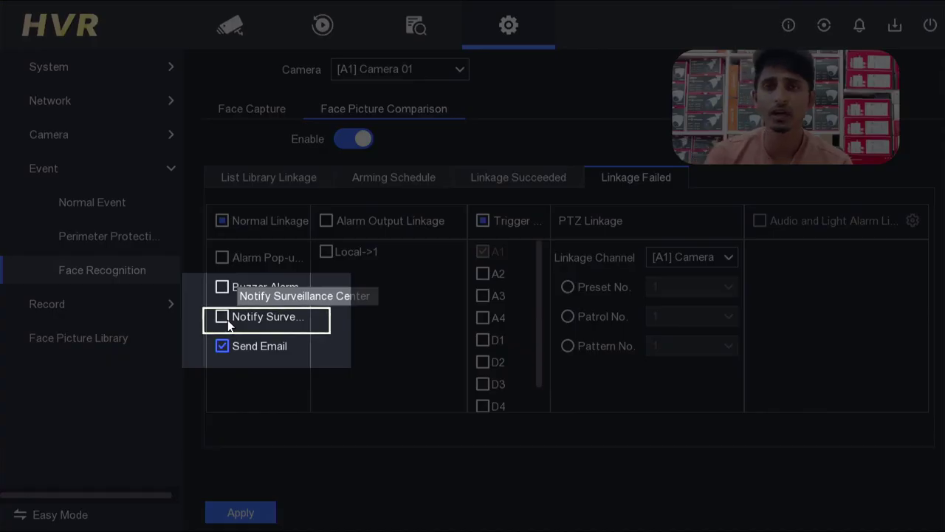
click(227, 321)
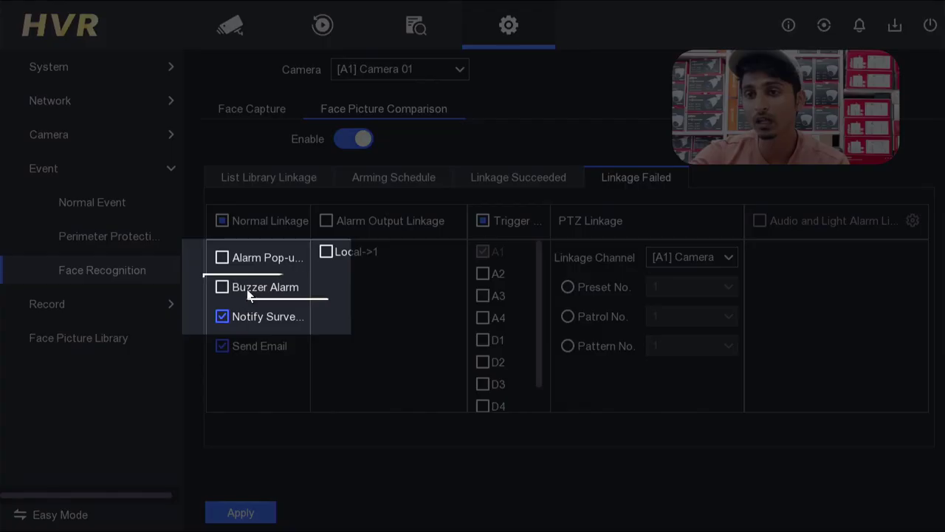
click(246, 289)
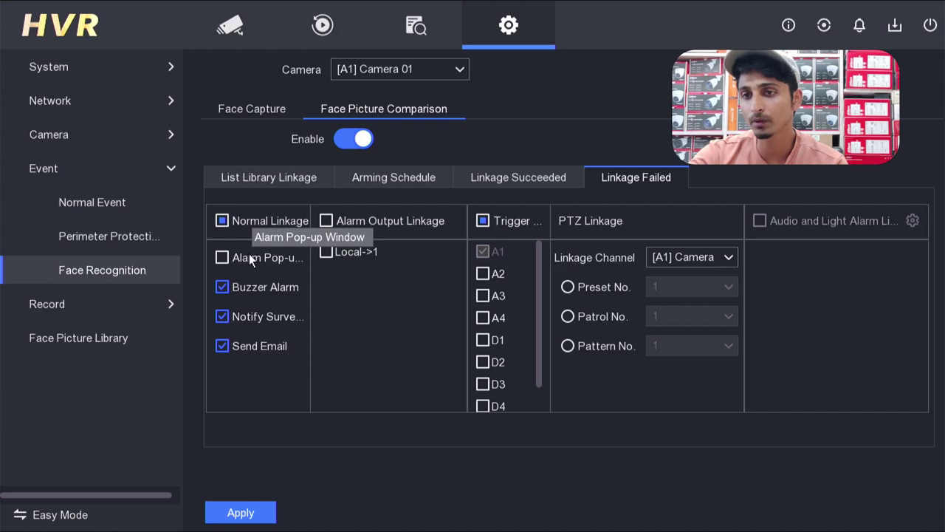
click(249, 255)
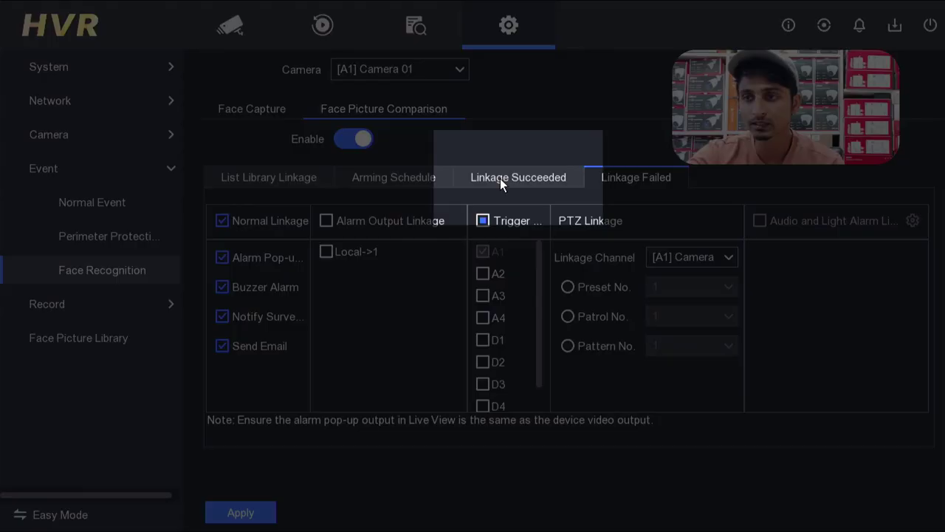
click(502, 178)
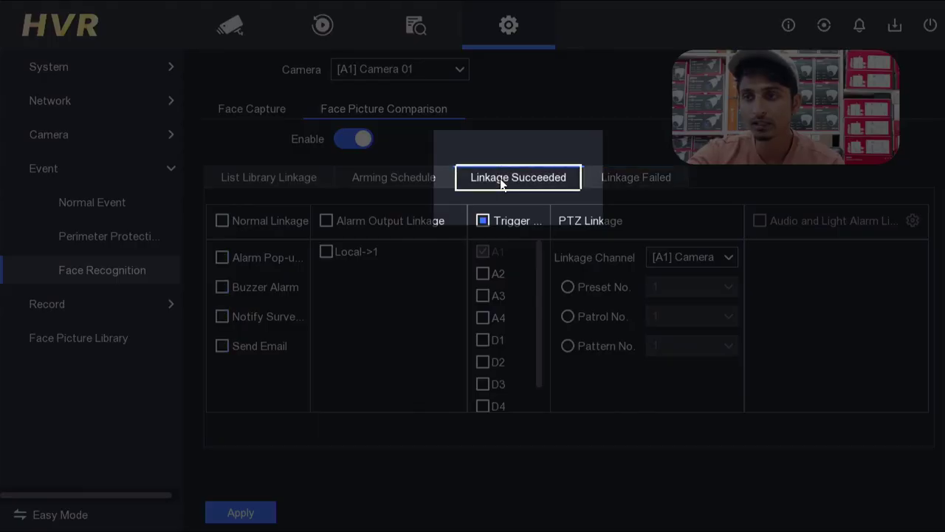
click(639, 180)
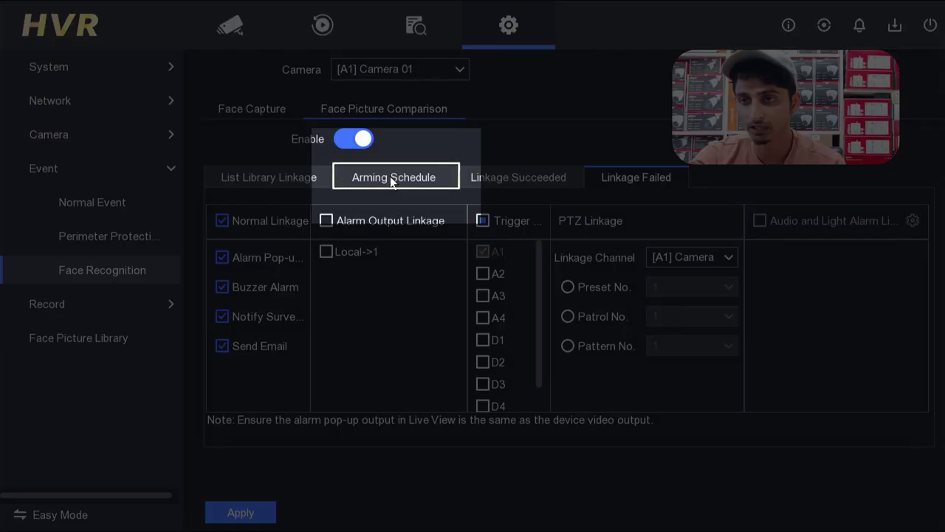
- Review the weekly arming schedule for Face Picture Comparison and apply the comparison settings
click(389, 178)
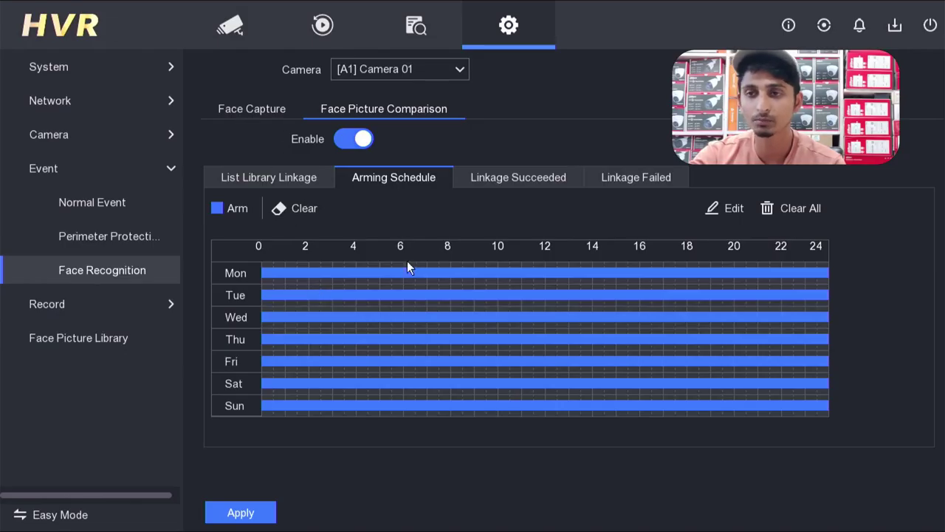
mouse_move(365, 279)
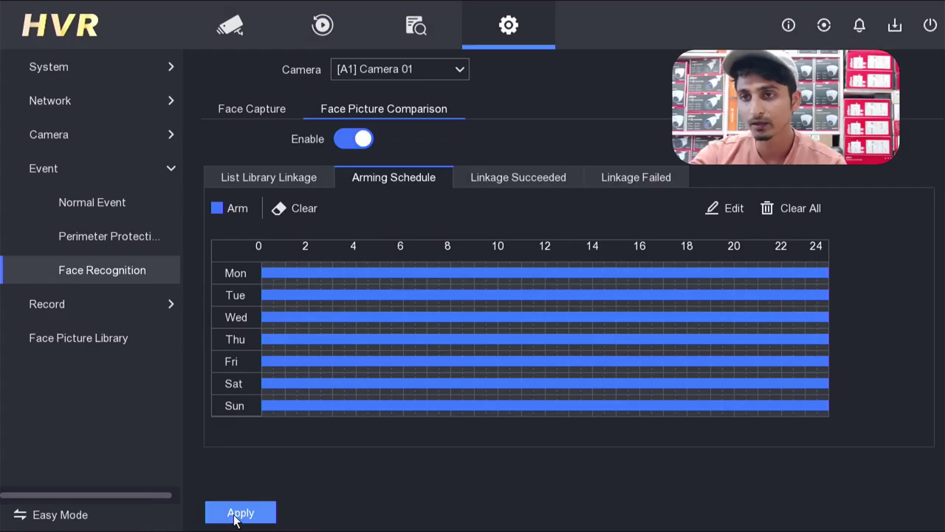
click(225, 508)
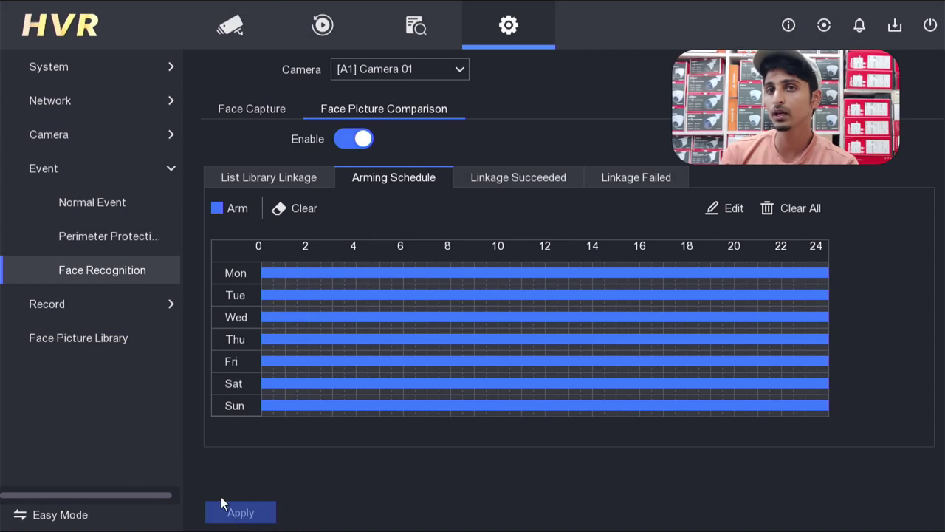